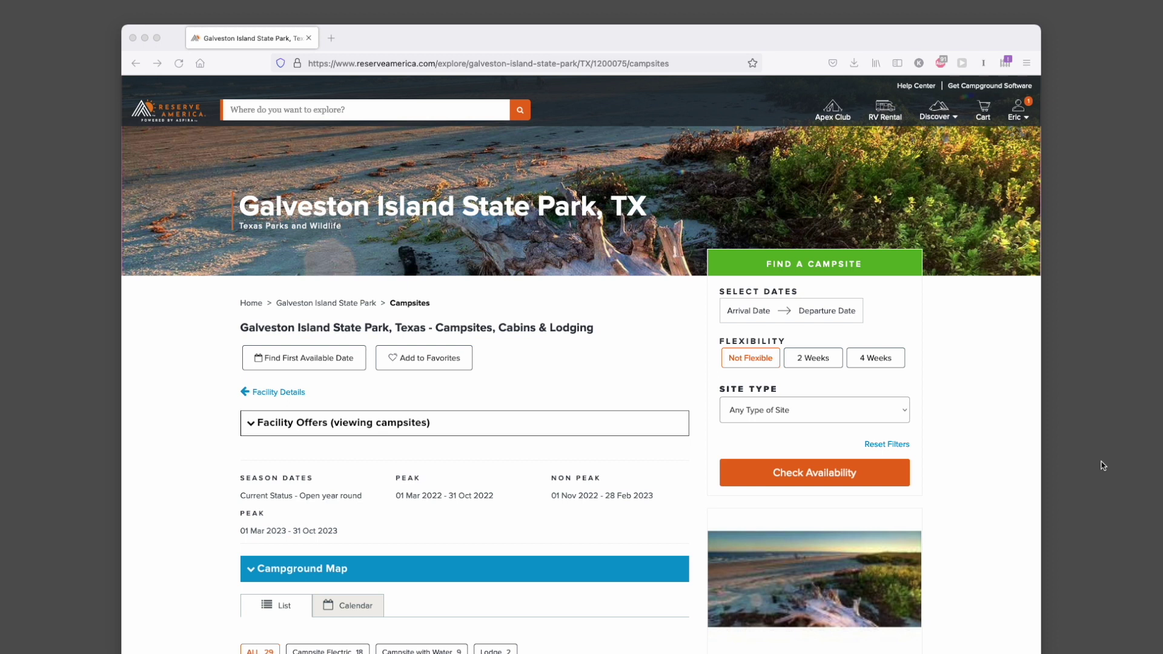
- Search Galveston Island State Park sites for July 1–3, 2022 and review the unavailable results
{"action": "left_click", "coordinate": [736, 316]}
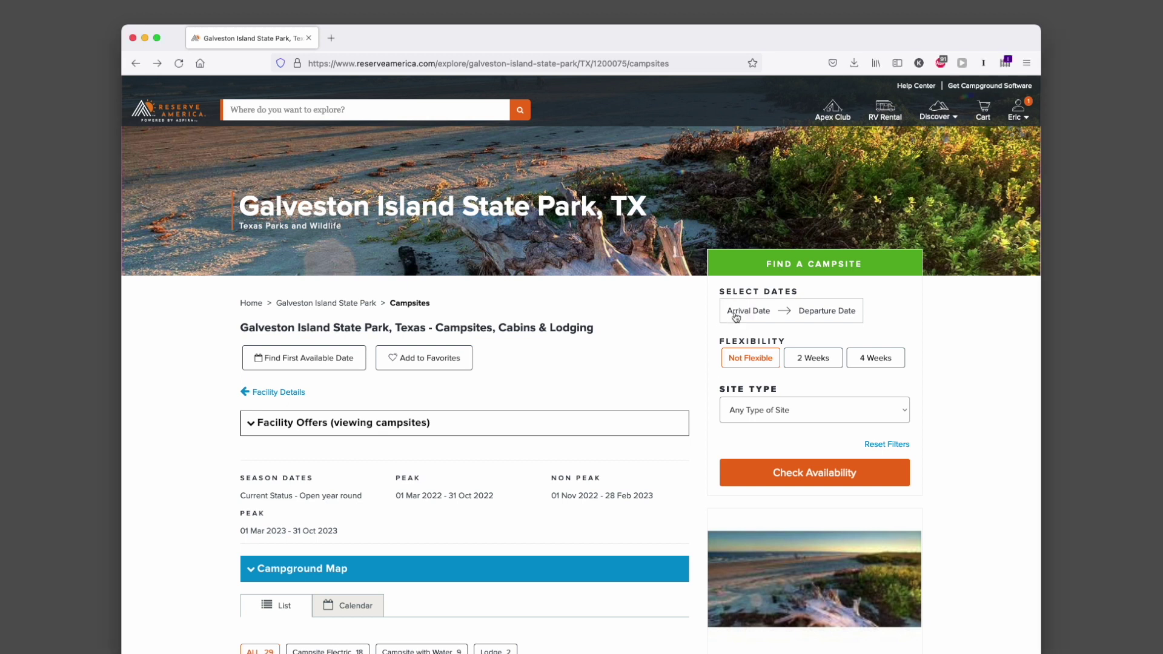
{"action": "left_click", "coordinate": [736, 316]}
{"action": "left_click", "coordinate": [885, 347]}
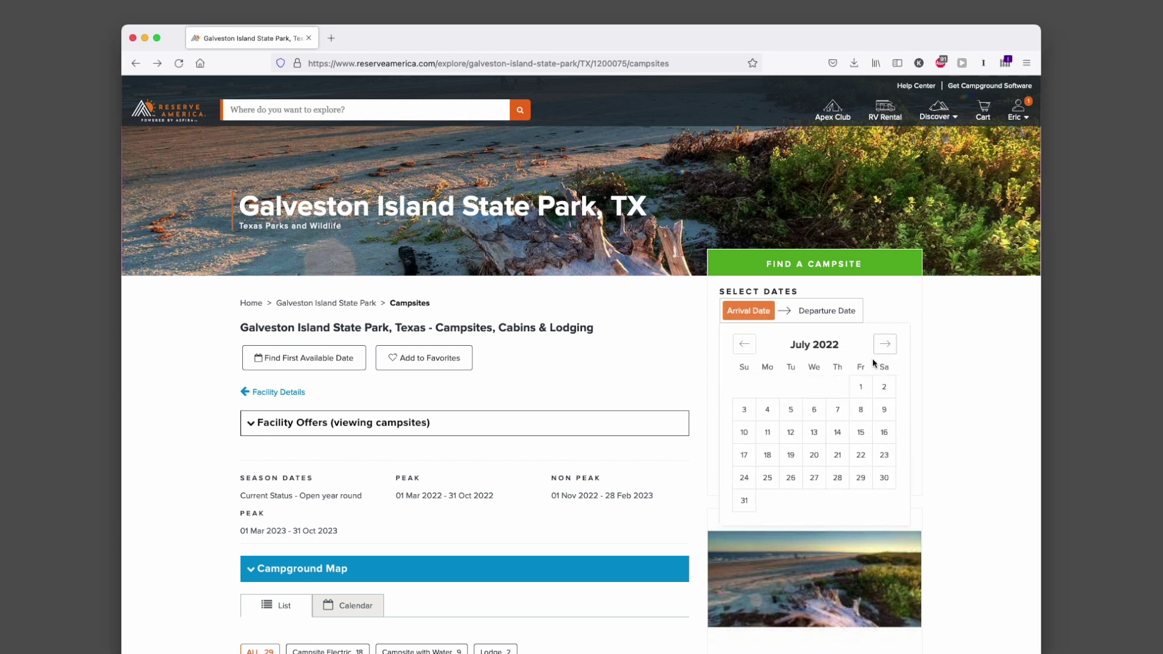
{"action": "left_click", "coordinate": [861, 387]}
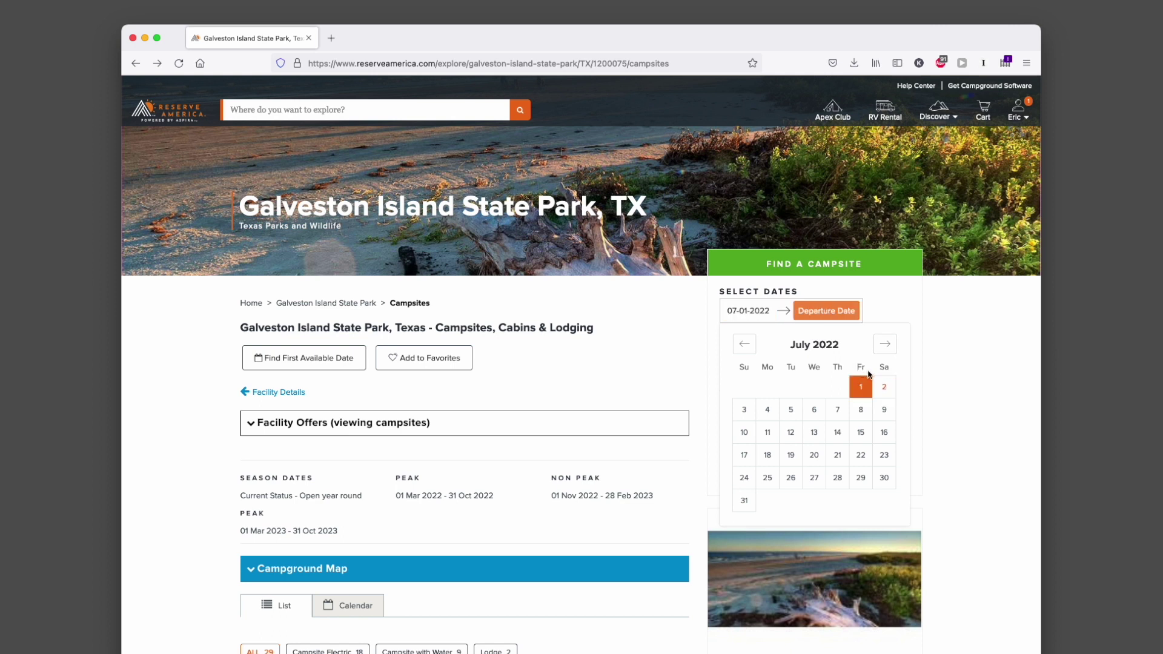
{"action": "left_click", "coordinate": [743, 410]}
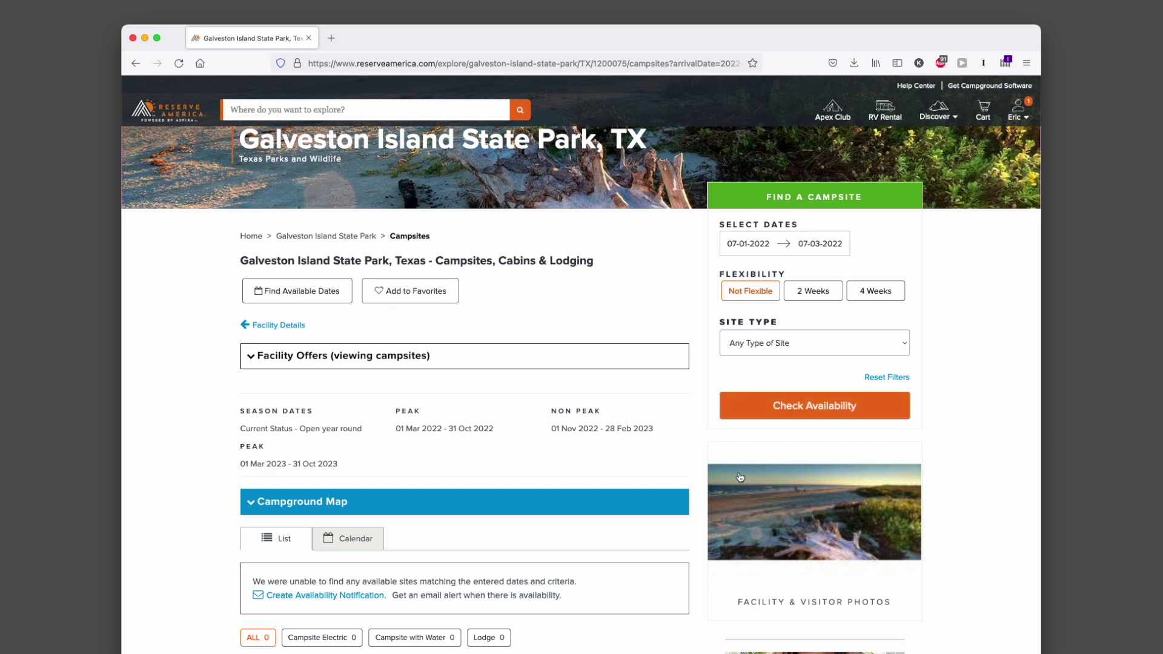
{"action": "scroll", "coordinate": [740, 477], "scroll_direction": "down", "scroll_amount": 15}
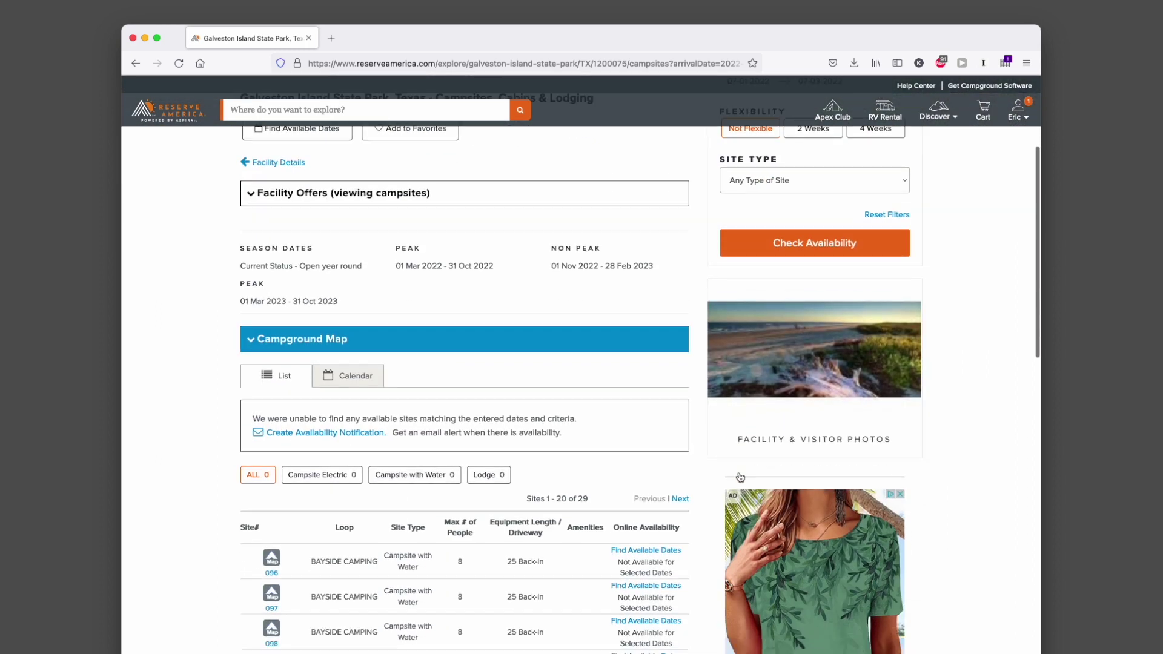
{"action": "scroll", "coordinate": [741, 478], "scroll_direction": "down", "scroll_amount": 10}
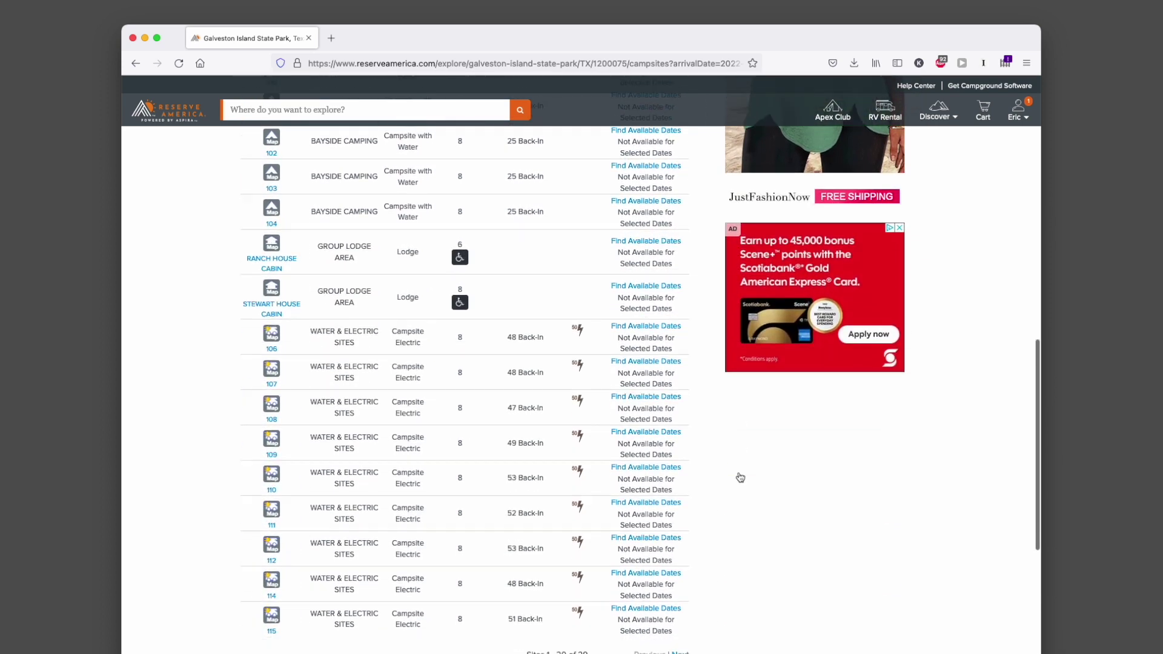
{"action": "scroll", "coordinate": [740, 477], "scroll_direction": "up", "scroll_amount": 20}
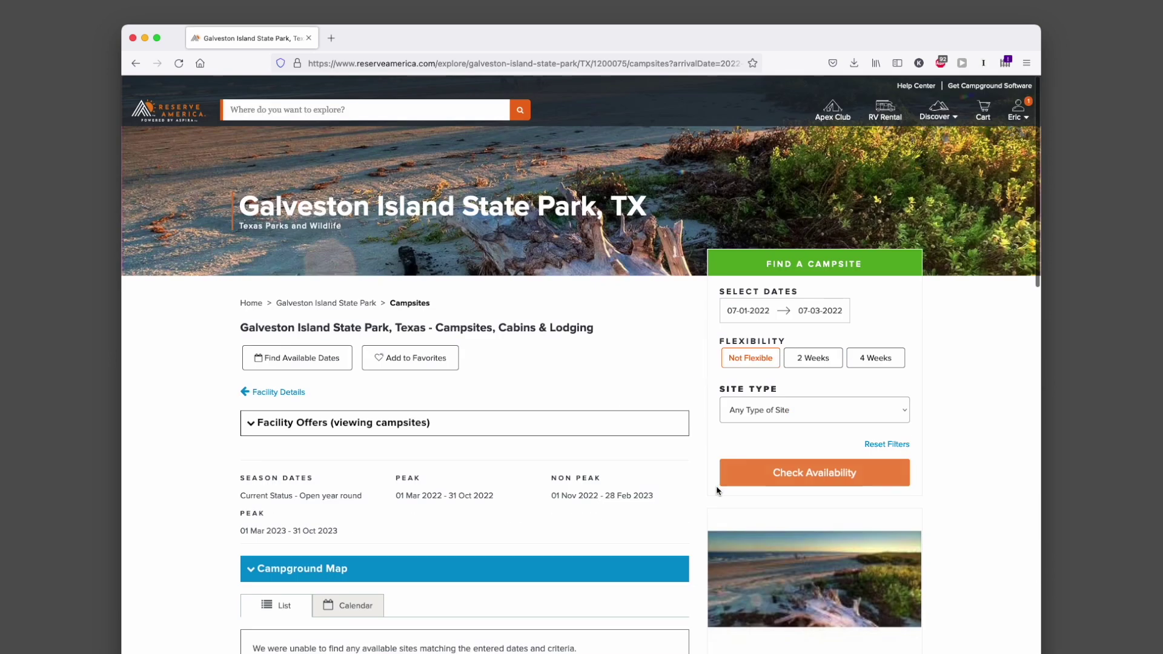
{"action": "scroll", "coordinate": [448, 455], "scroll_direction": "down", "scroll_amount": 4}
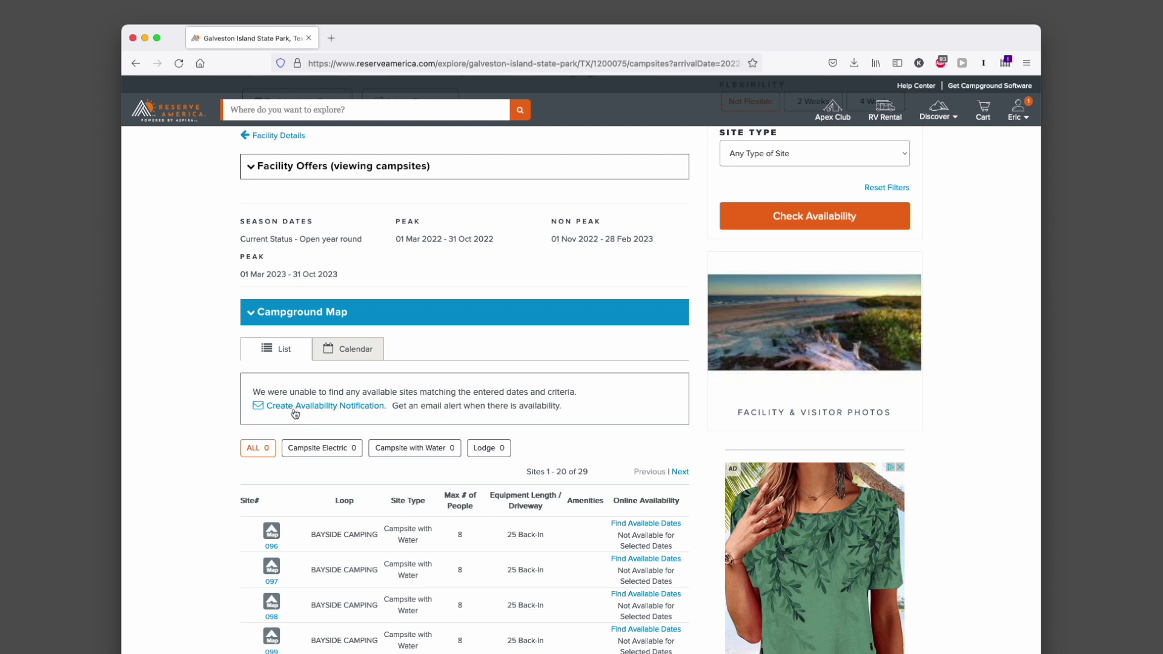
- Create a Reserve America availability notification for a July 1 arrival, 2 nights
{"action": "left_click", "coordinate": [294, 408]}
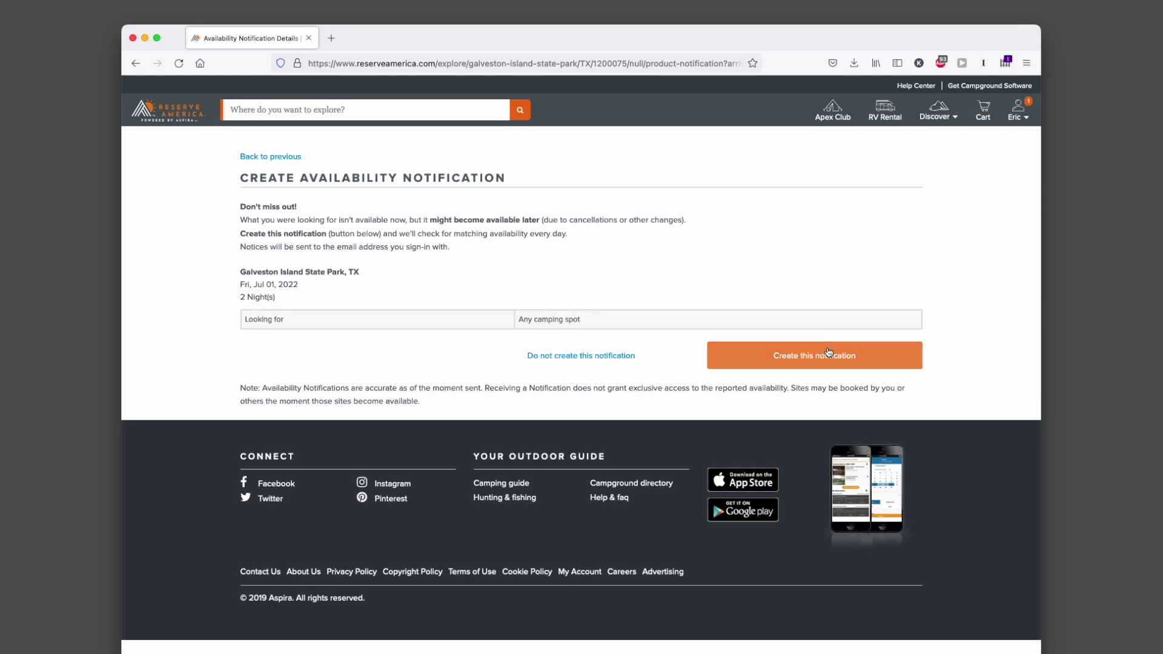
{"action": "left_click", "coordinate": [834, 352]}
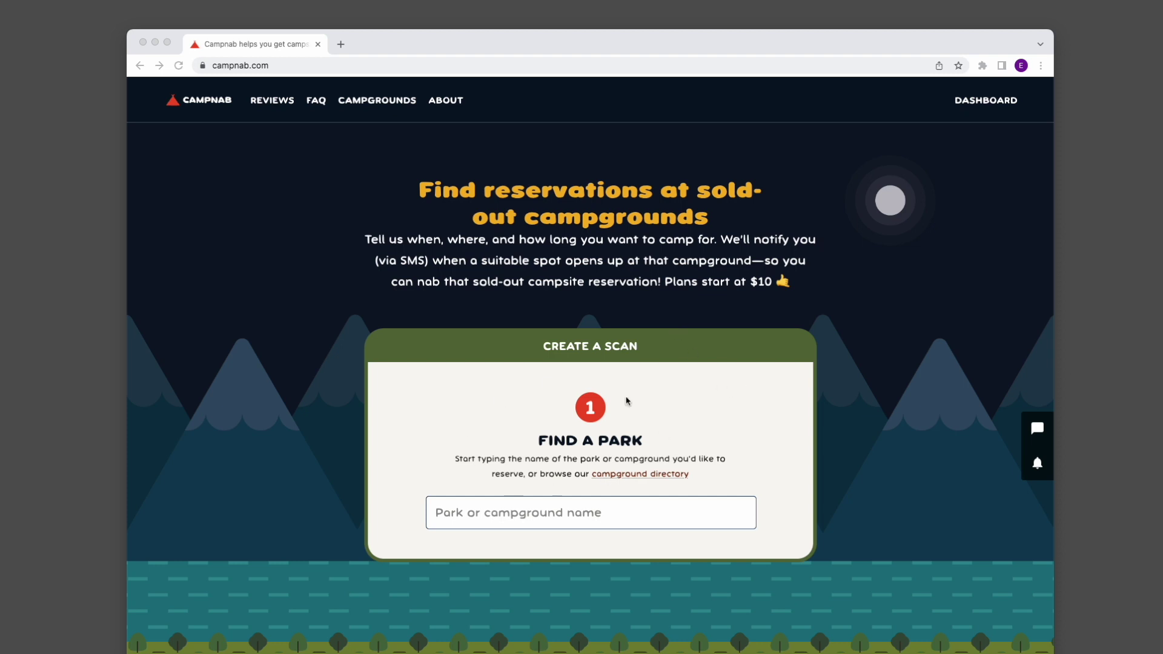
- Pick Galveston Island State Park from the 'galve' suggestions and check Bayside Camping
{"action": "left_click", "coordinate": [595, 512]}
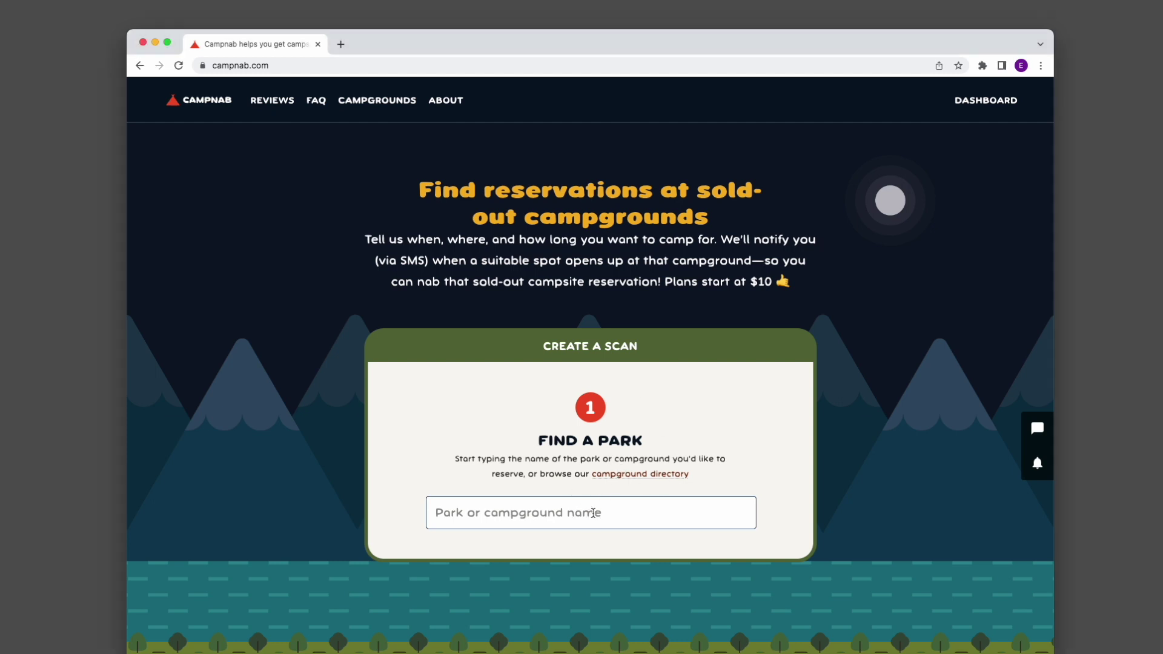
{"action": "type", "text": "galve"}
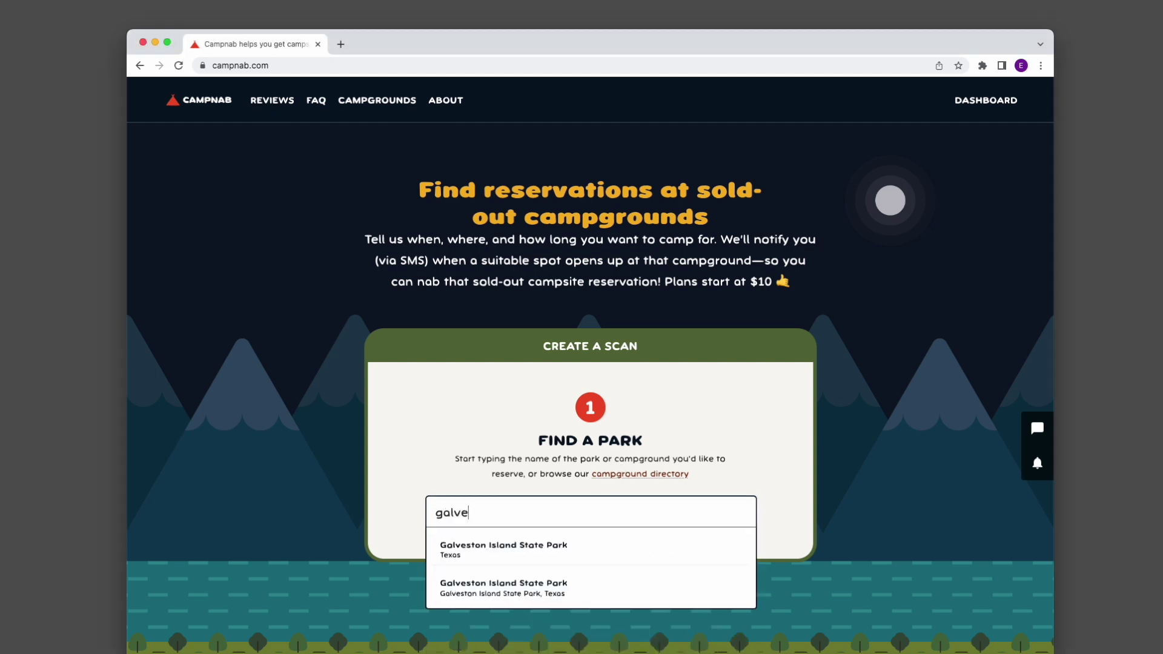
{"action": "key", "text": "Down"}
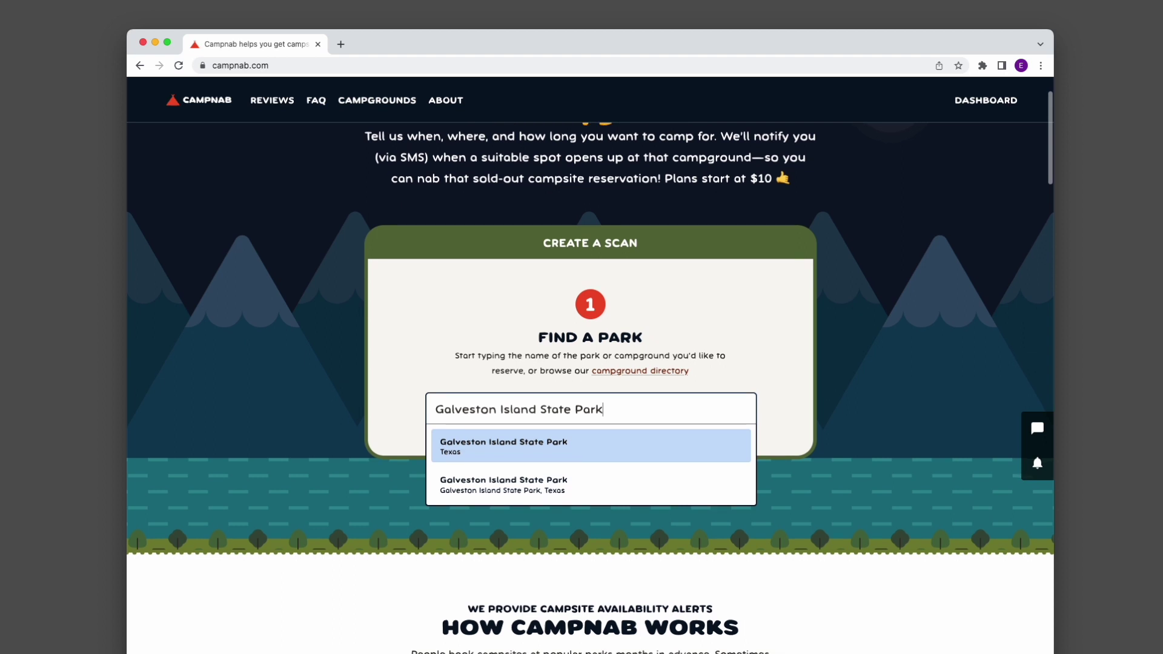
{"action": "key", "text": "Return"}
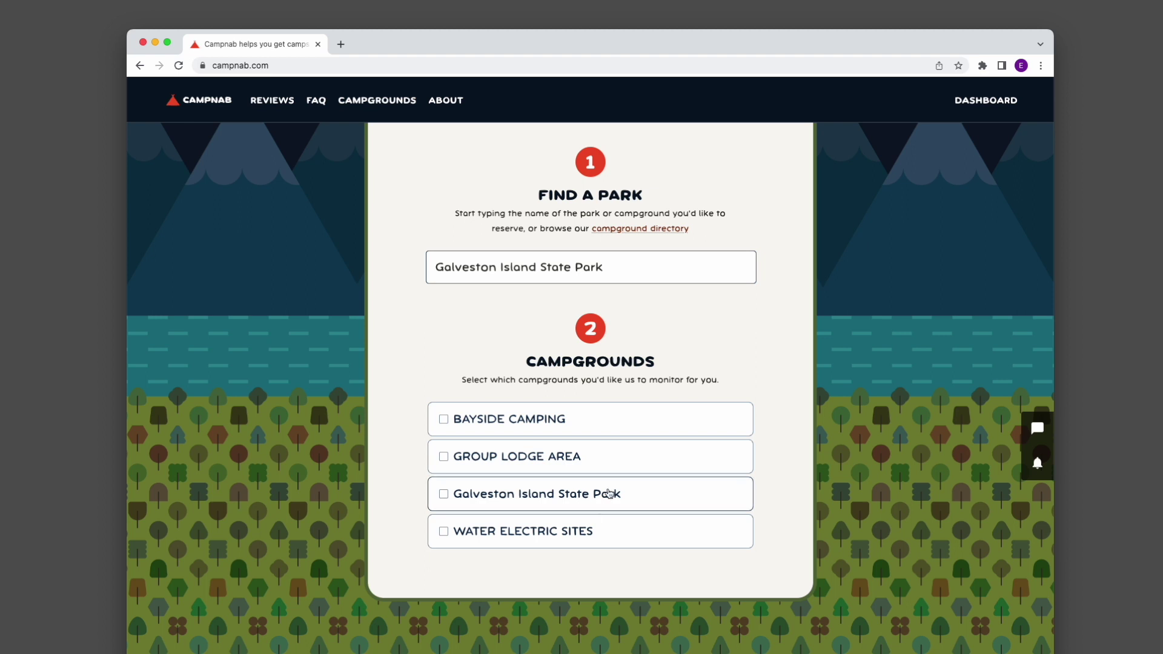
{"action": "left_click", "coordinate": [542, 419]}
- Monitor the Galveston Island State Park and Water Electric Sites campgrounds, and enable scan filtering
{"action": "left_click", "coordinate": [503, 507]}
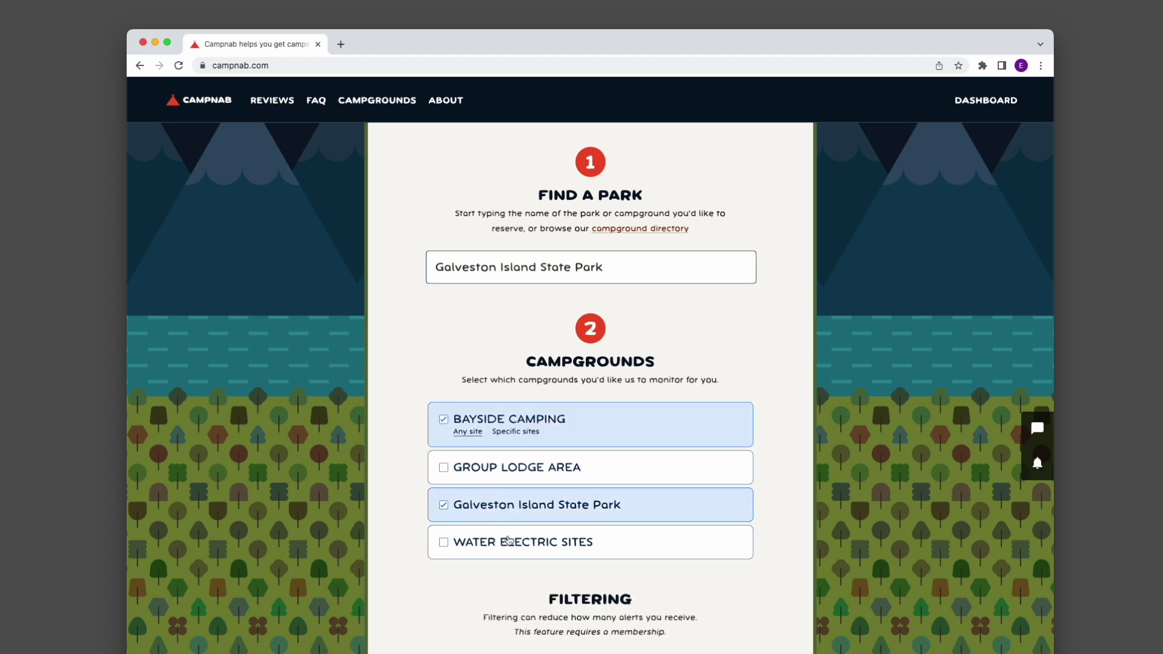
{"action": "left_click", "coordinate": [523, 547]}
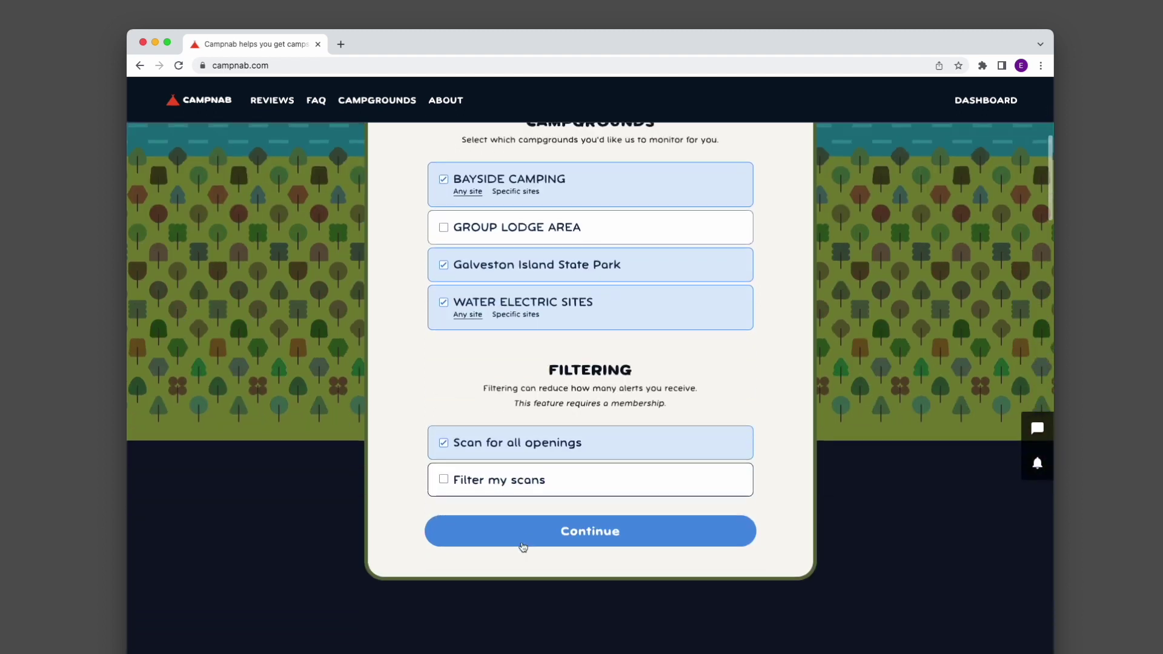
{"action": "scroll", "coordinate": [522, 533], "scroll_direction": "down", "scroll_amount": 3}
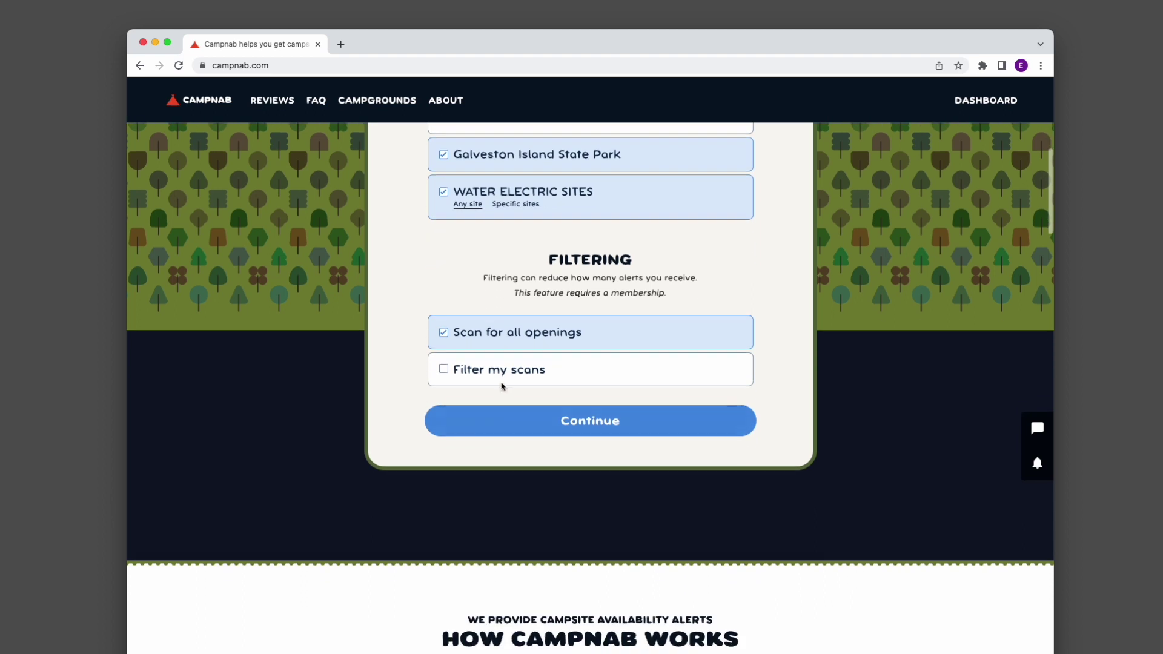
{"action": "left_click", "coordinate": [510, 369]}
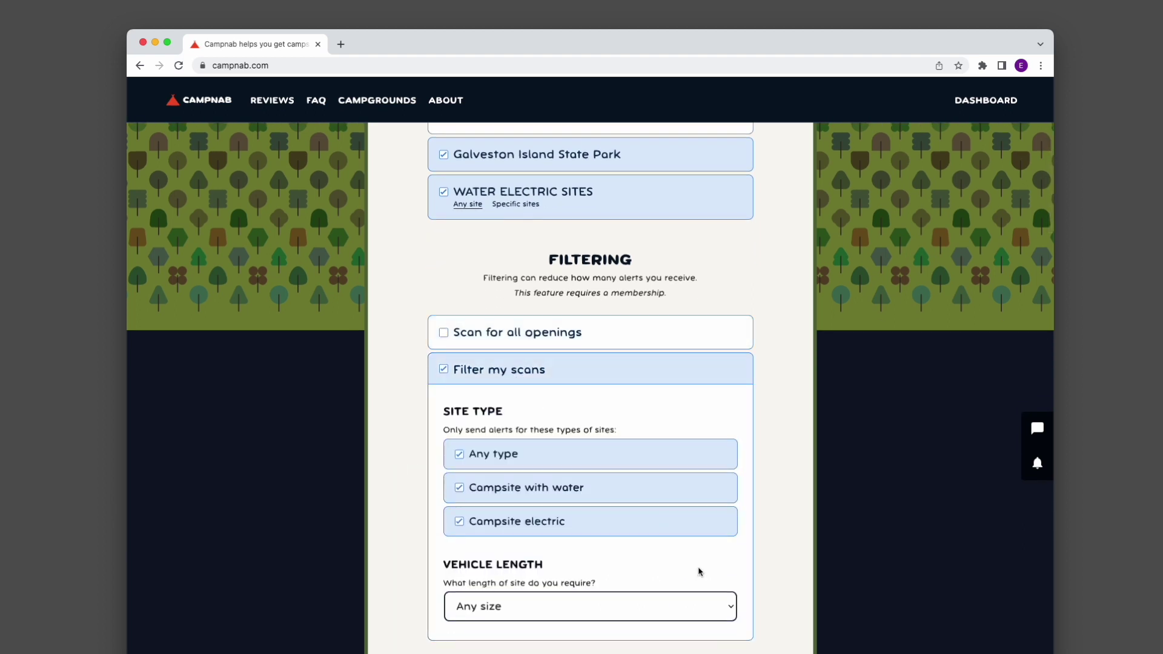
- Restrict the scan to sites fitting 50 feet, excluding Any type
{"action": "scroll", "coordinate": [698, 566], "scroll_direction": "down", "scroll_amount": 4}
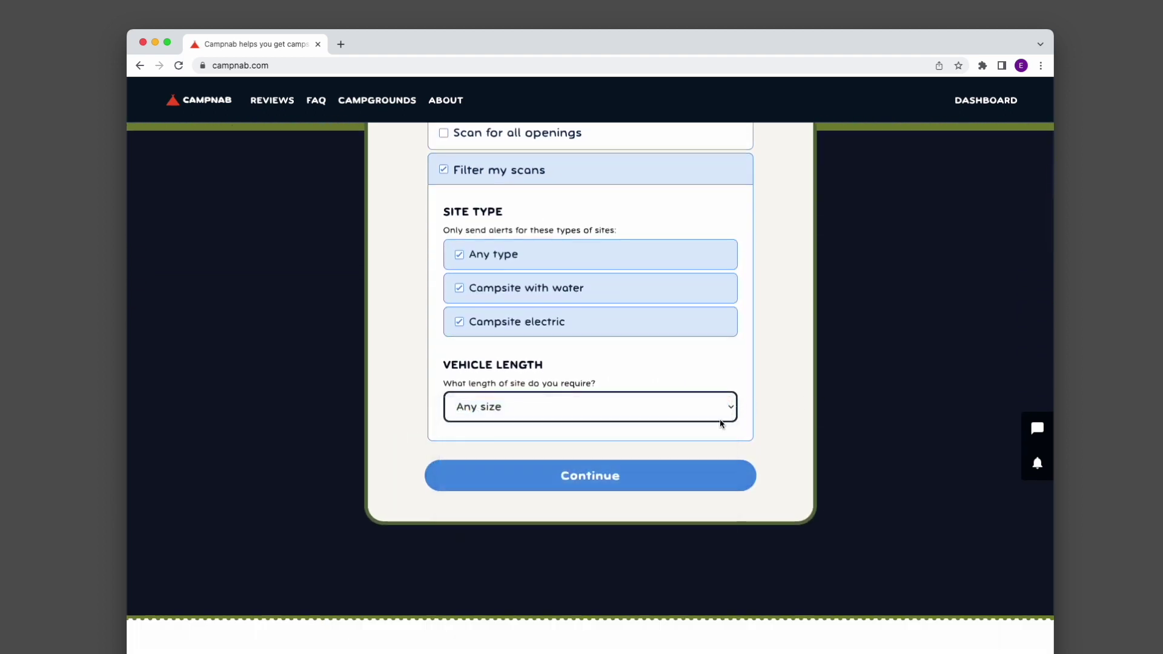
{"action": "left_click", "coordinate": [724, 415]}
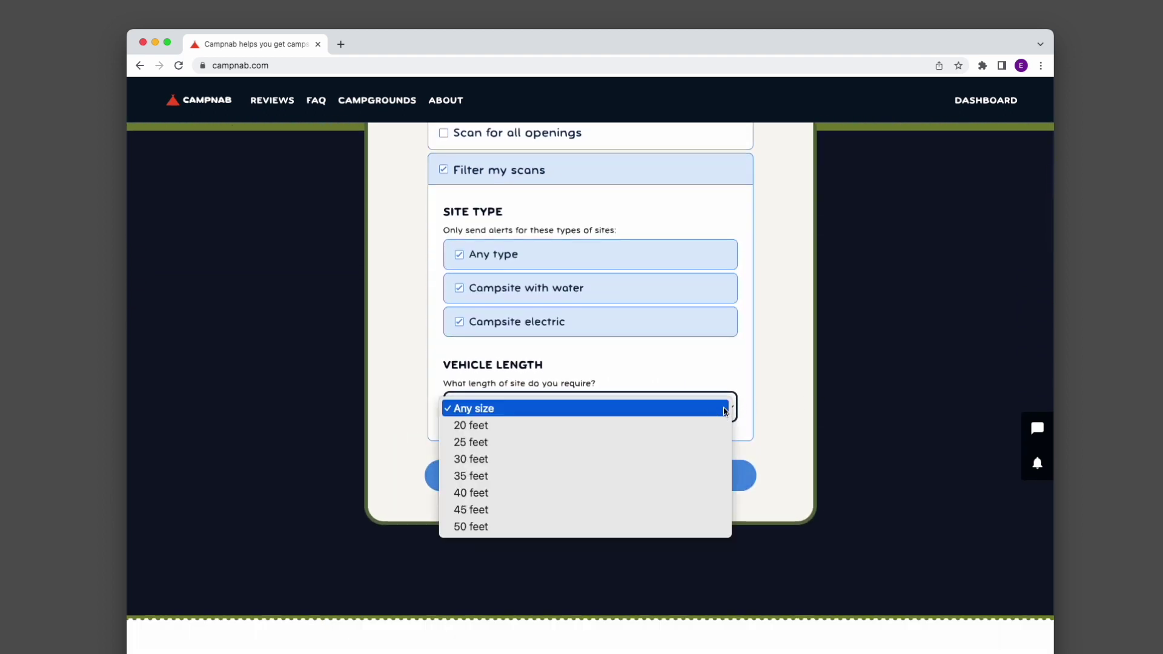
{"action": "left_click", "coordinate": [612, 527]}
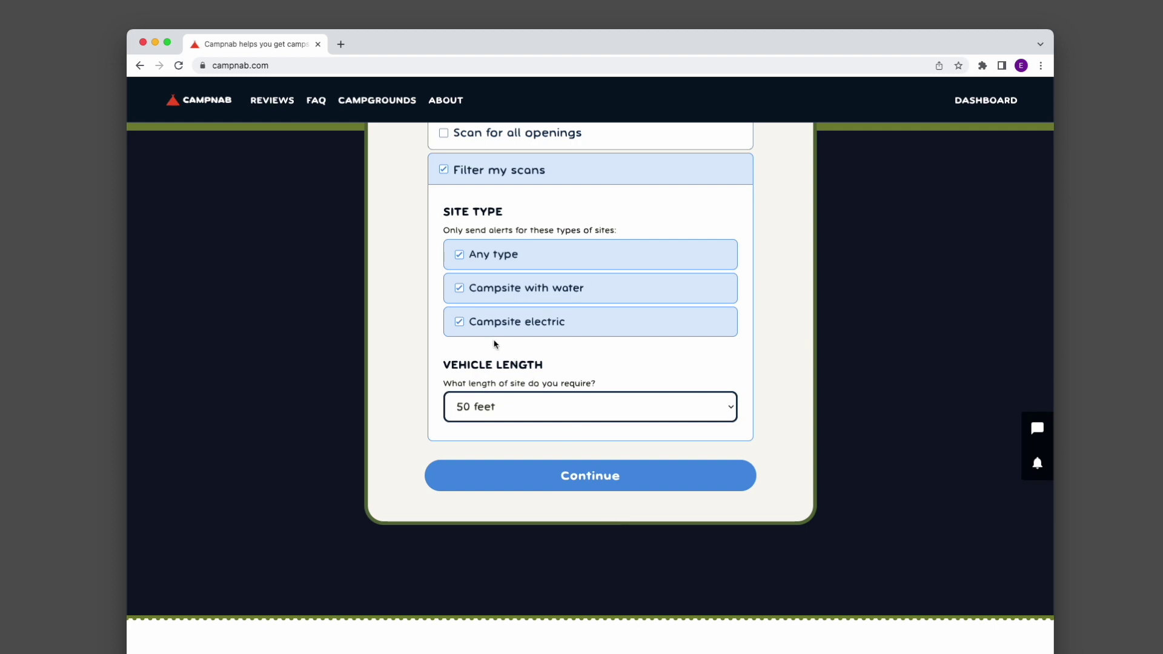
{"action": "left_click", "coordinate": [459, 255]}
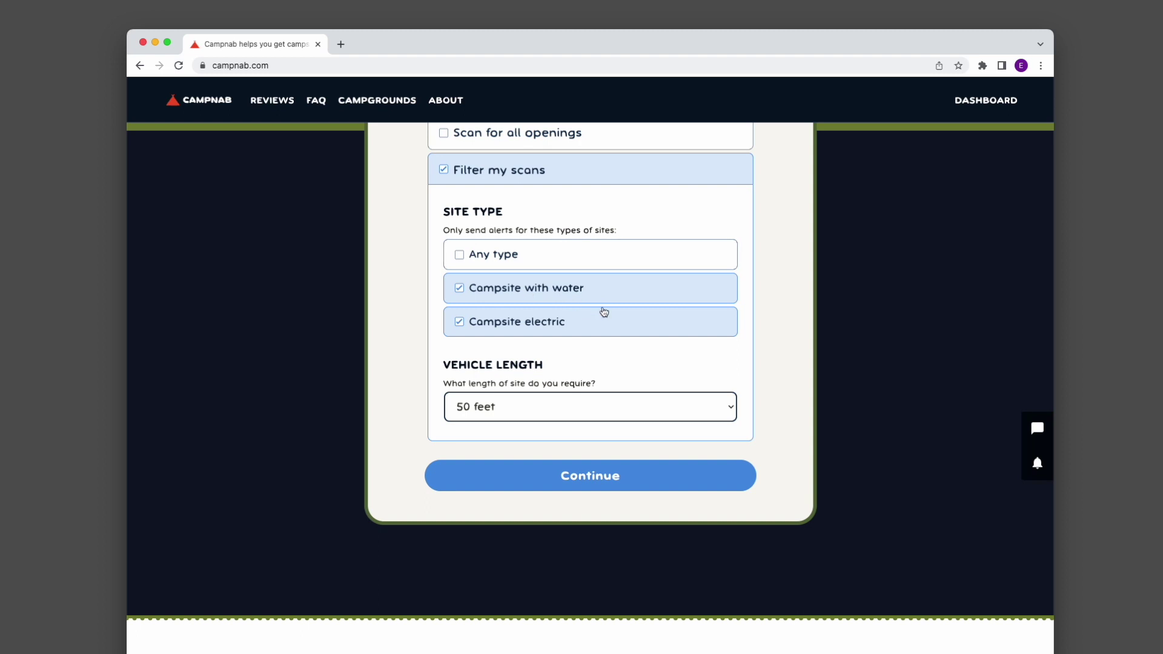
{"action": "left_click", "coordinate": [615, 475]}
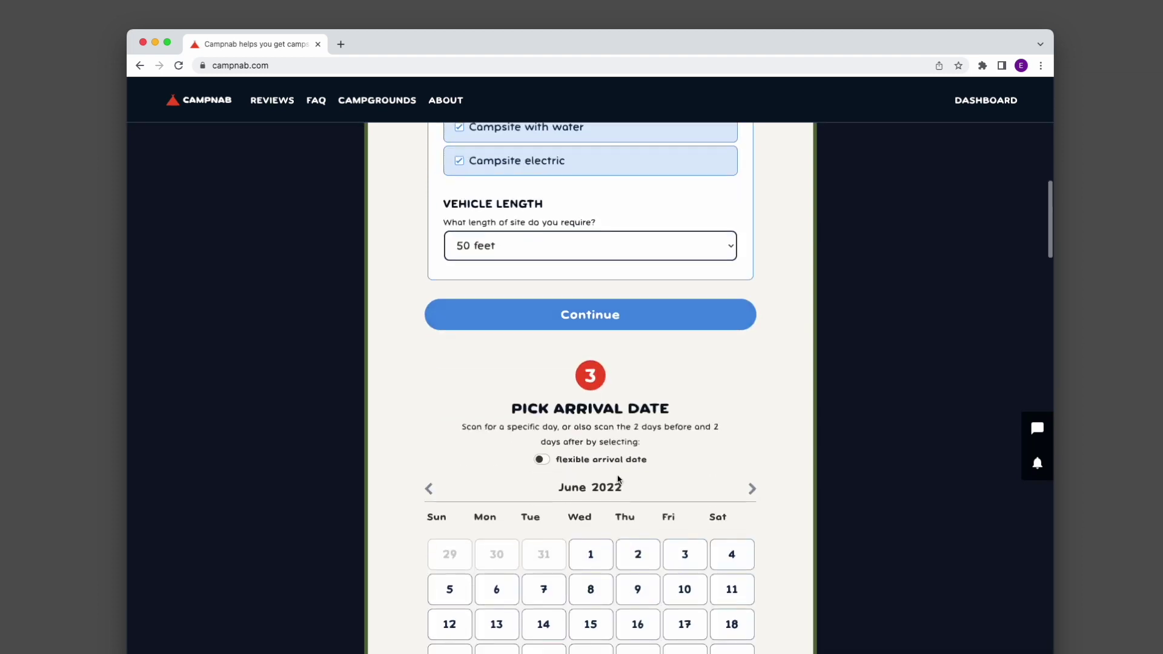
- Set the arrival date to July 1, 2022 with a stay of 2 or more nights
{"action": "left_click", "coordinate": [752, 400]}
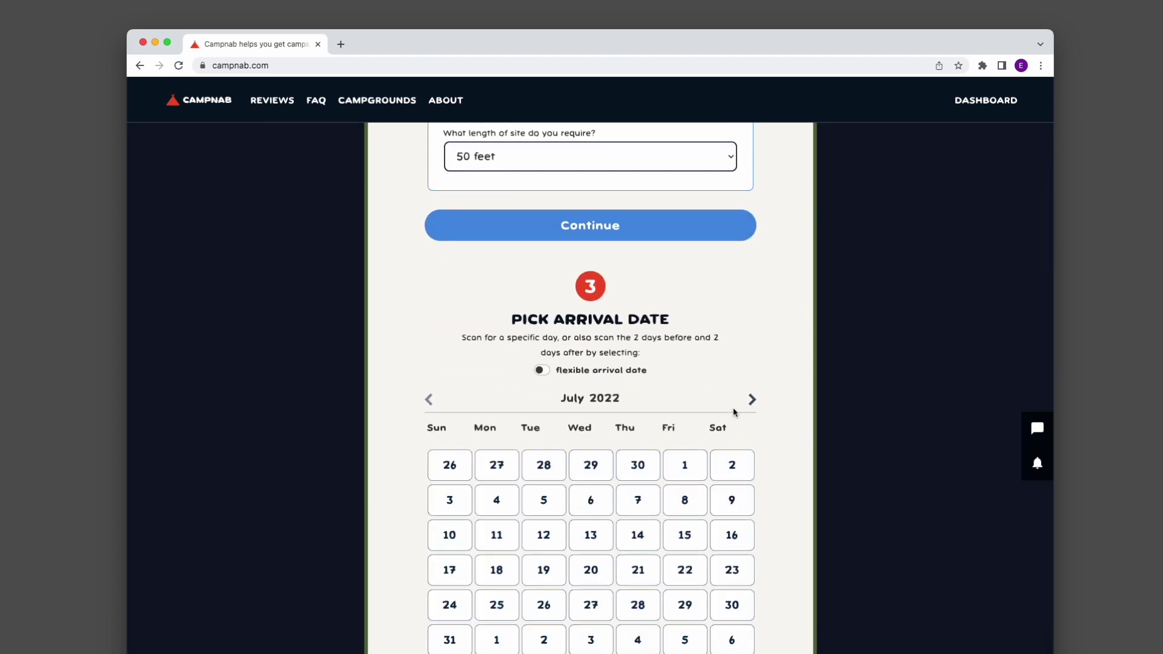
{"action": "left_click", "coordinate": [641, 512]}
{"action": "left_click", "coordinate": [732, 464]}
{"action": "left_click", "coordinate": [687, 466]}
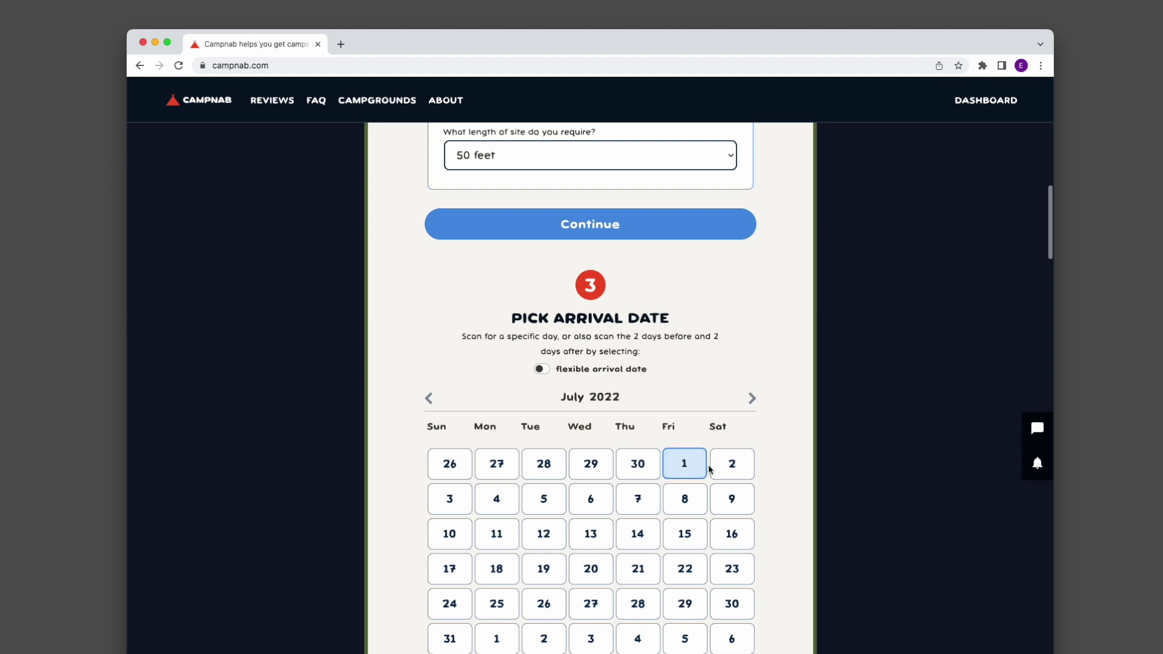
{"action": "left_click", "coordinate": [688, 268]}
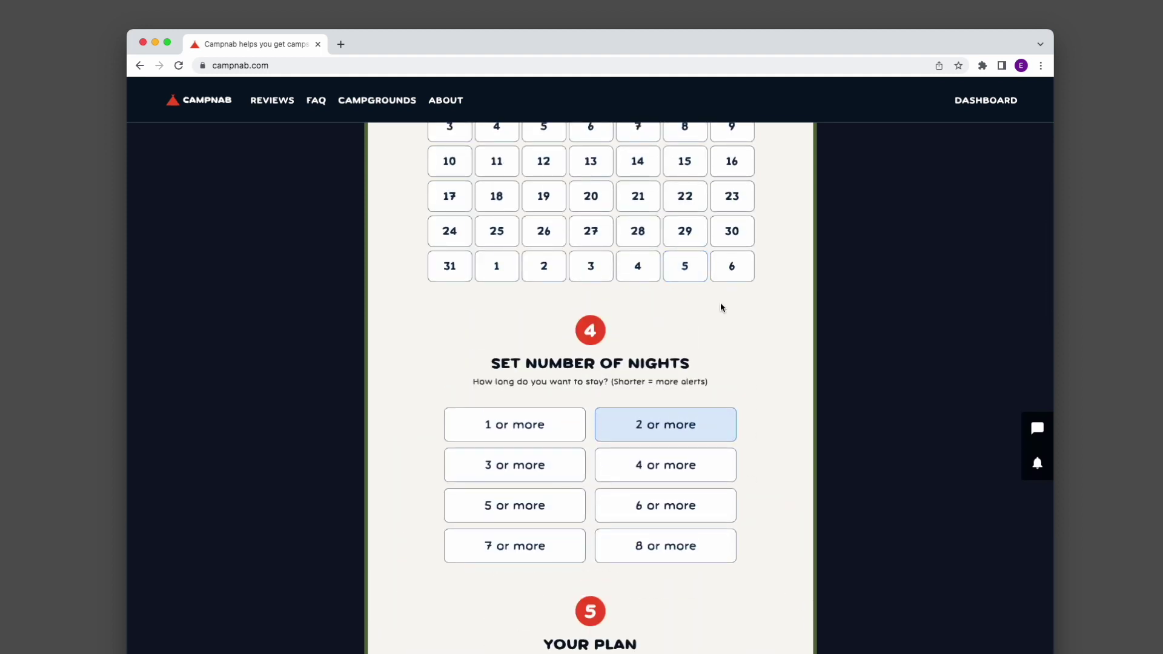
- Make the arrival flexible, any day from Jun 29 to Jul 3
{"action": "scroll", "coordinate": [813, 317], "scroll_direction": "up", "scroll_amount": 5}
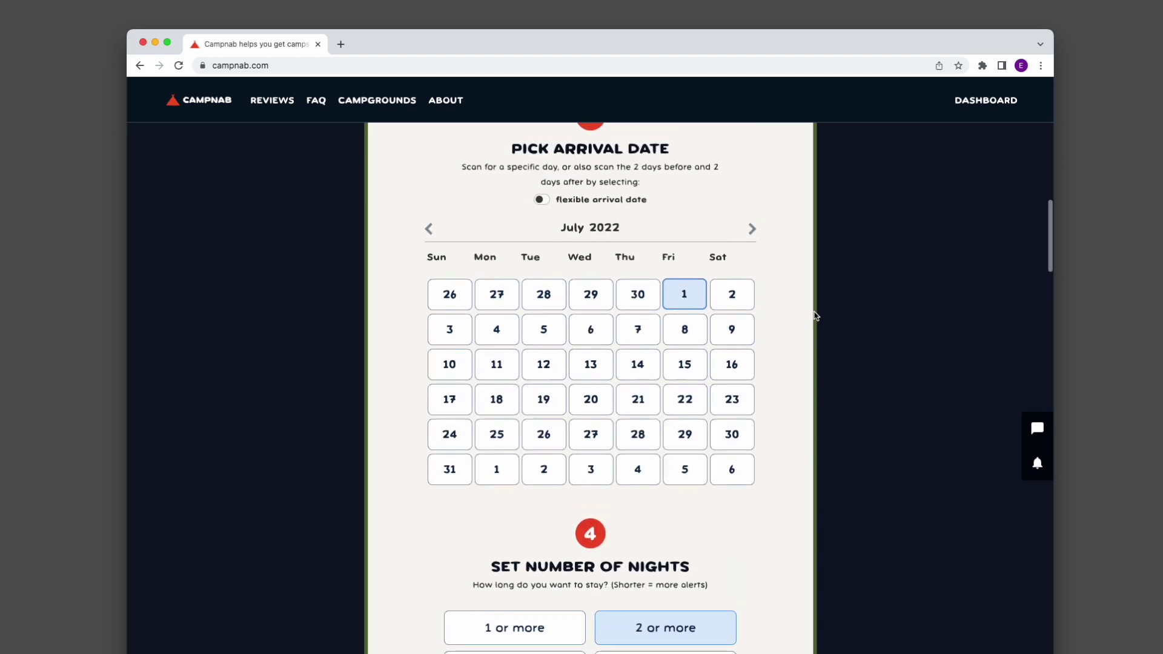
{"action": "scroll", "coordinate": [603, 296], "scroll_direction": "up", "scroll_amount": 1}
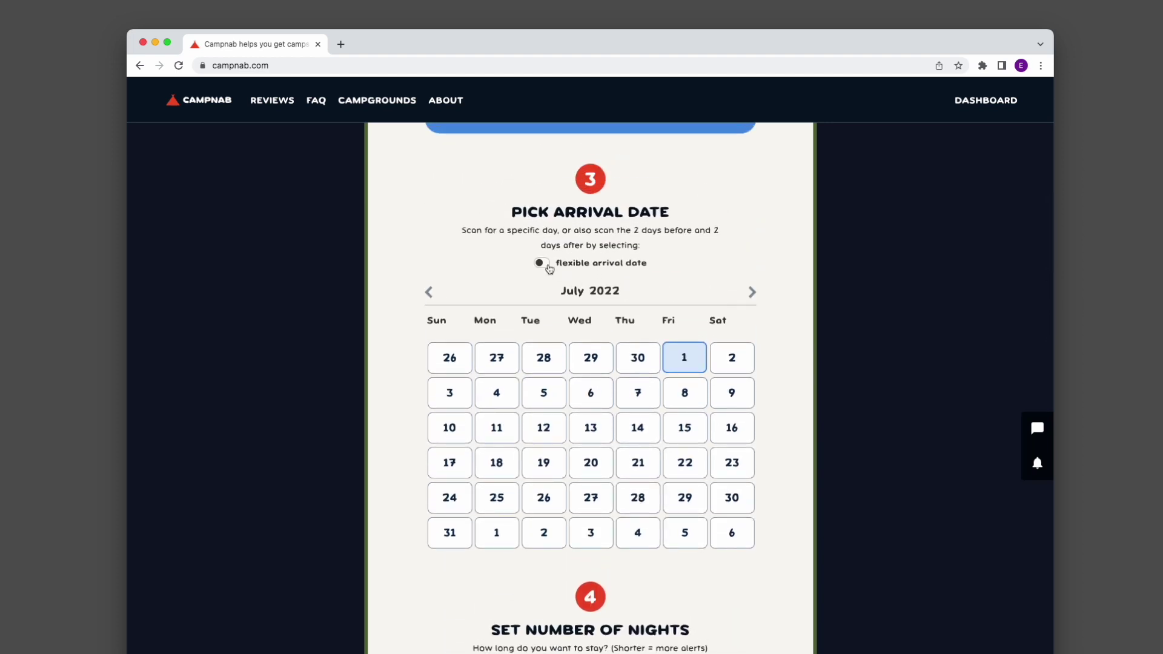
{"action": "left_click", "coordinate": [549, 266]}
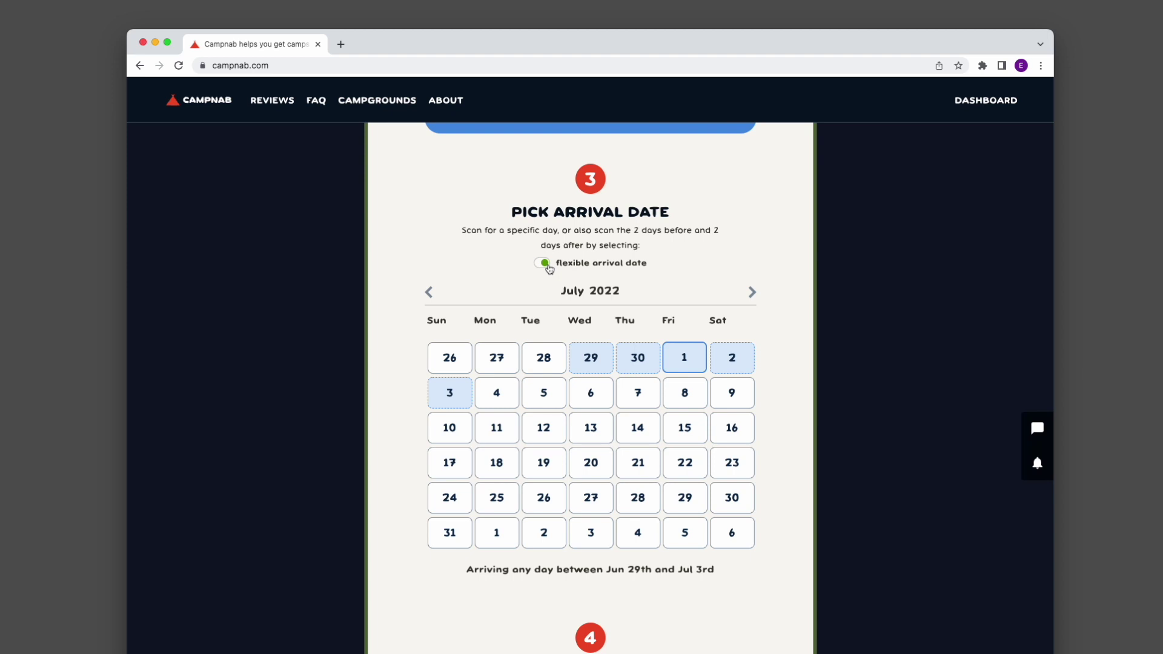
{"action": "scroll", "coordinate": [787, 339], "scroll_direction": "down", "scroll_amount": 10}
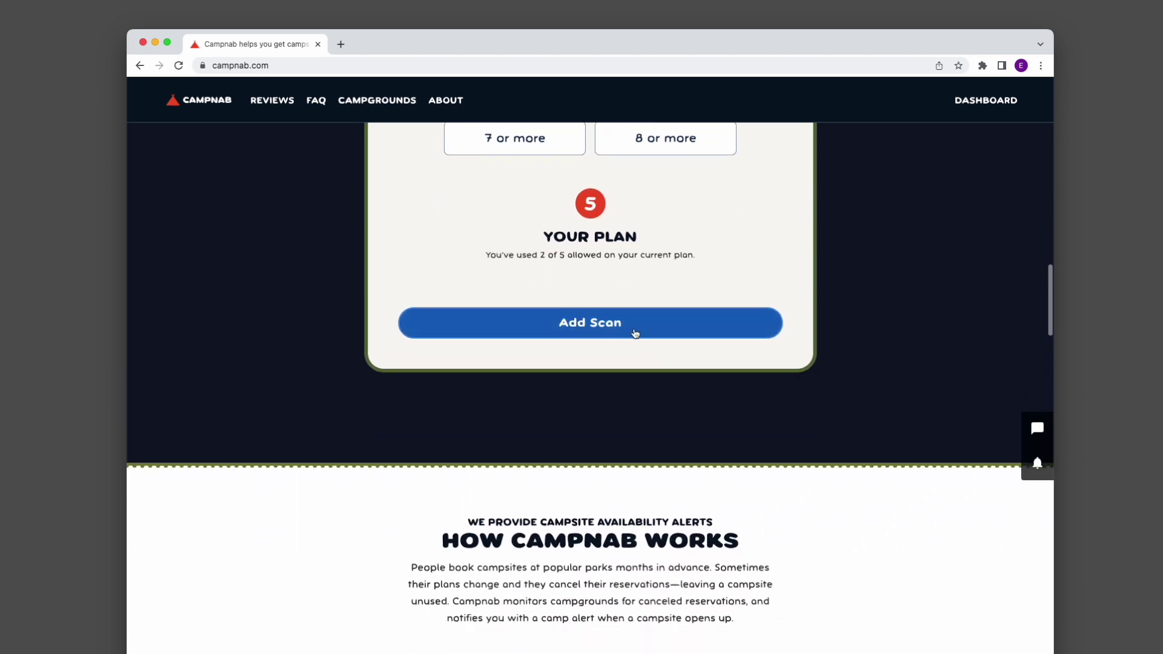
- Add the Galveston Island State Park scan, starting June 29th for 2 nights
{"action": "left_click", "coordinate": [633, 329]}
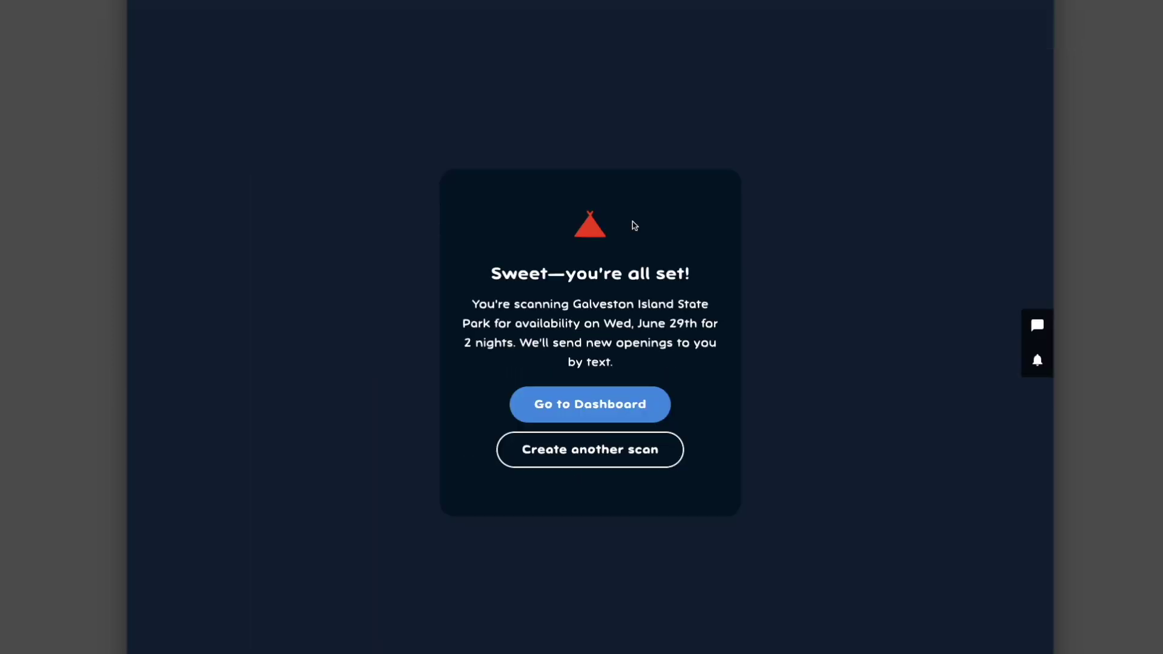